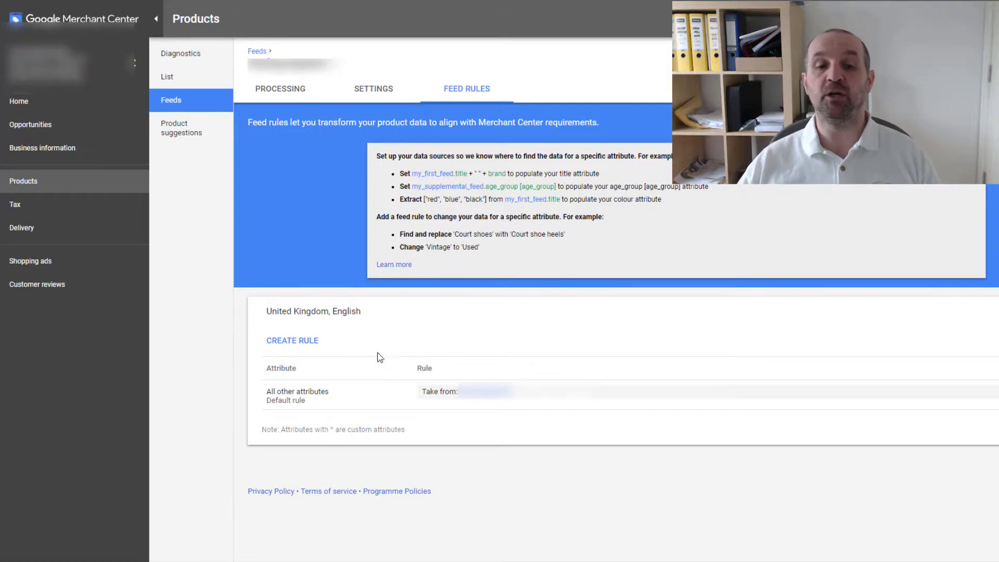
# - Start a new feed rule and expand the Processed attributes list
pyautogui.click(307, 341)
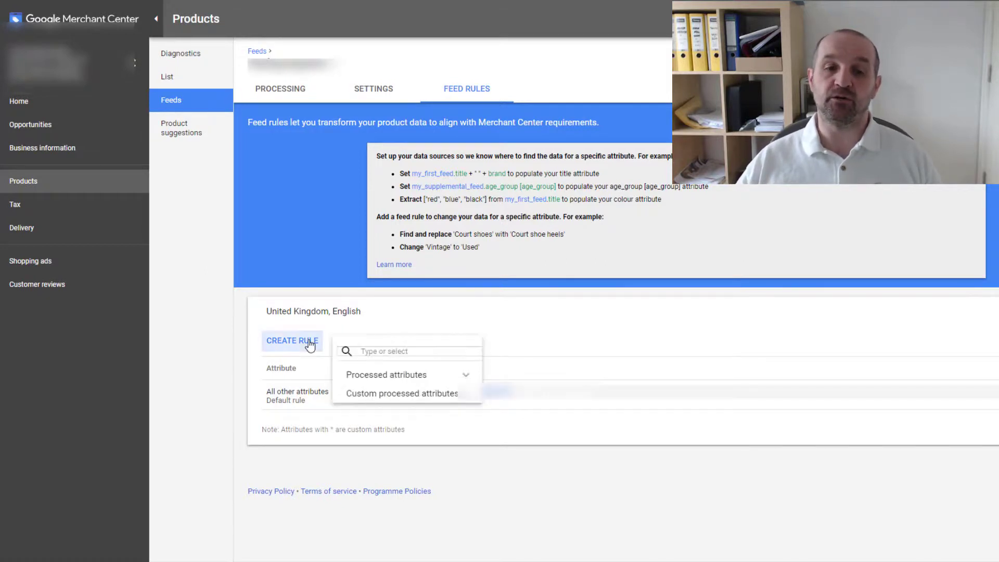
pyautogui.click(465, 376)
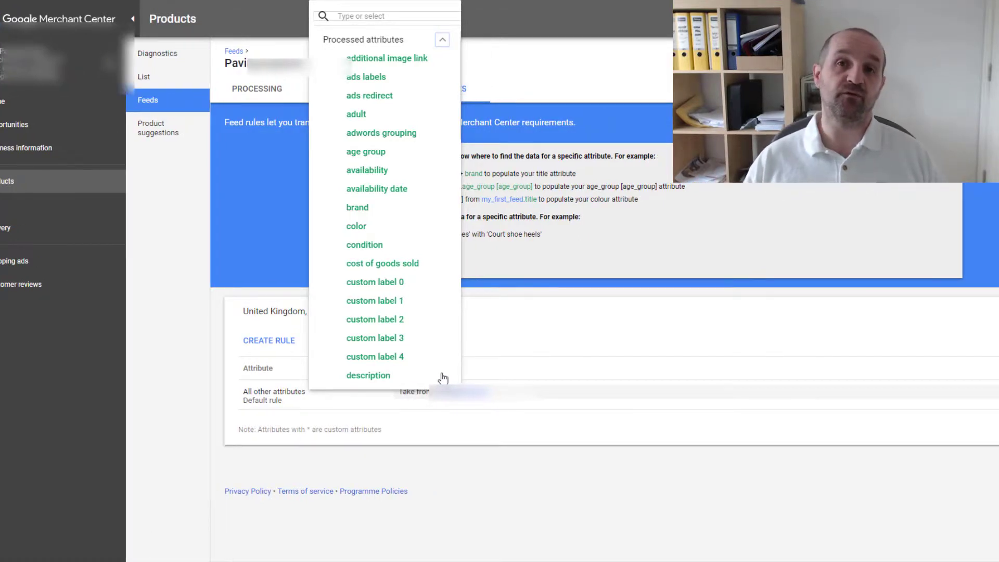
# - Create a rule on the condition attribute that sets it to 'new'
pyautogui.click(377, 246)
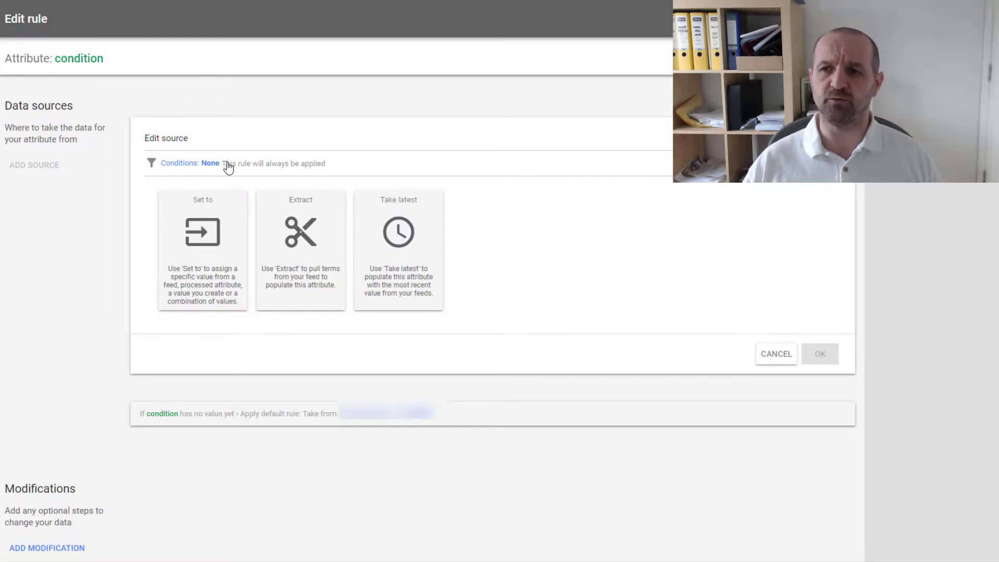
pyautogui.click(211, 234)
pyautogui.click(209, 248)
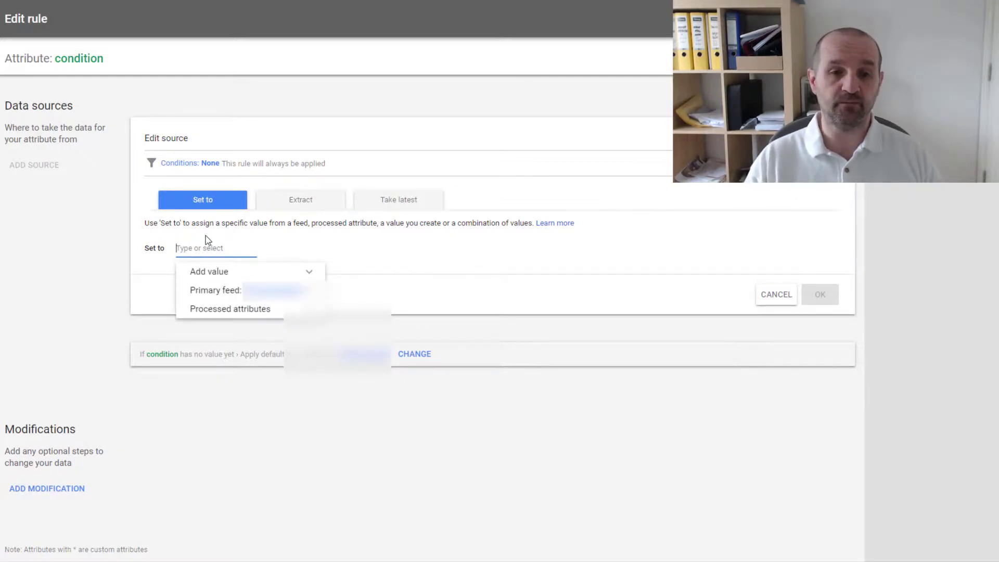
pyautogui.write('new')
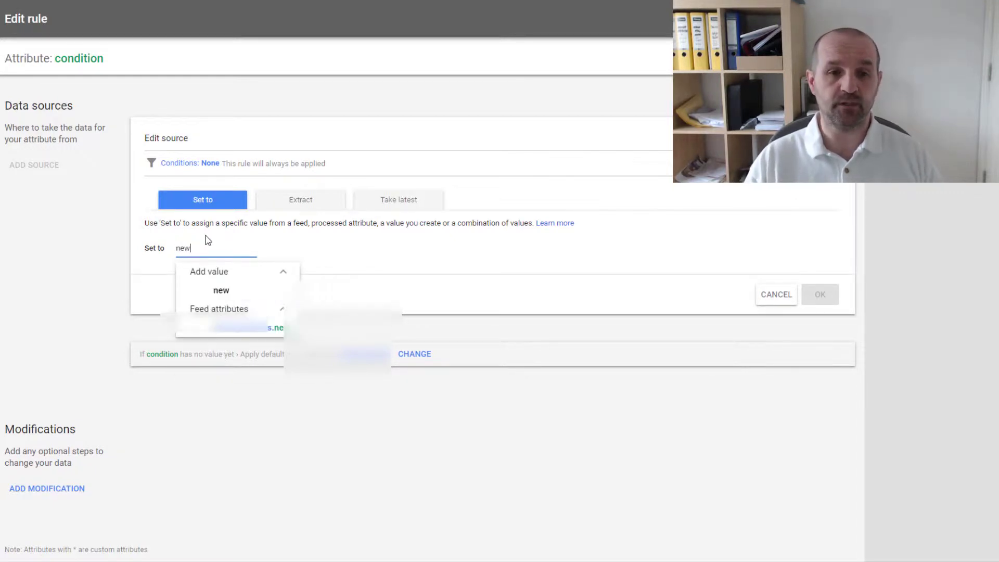
pyautogui.click(223, 293)
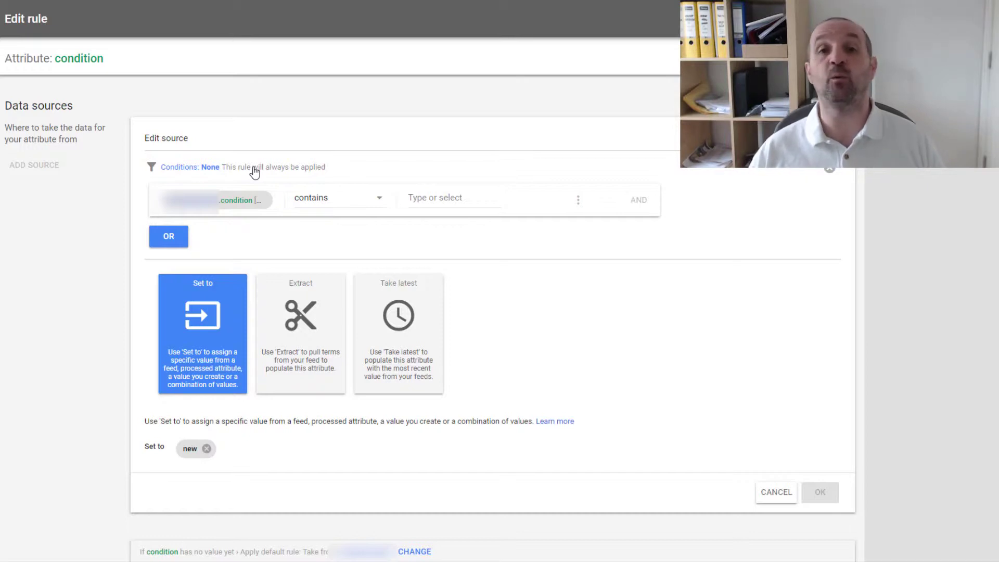
# - Add a condition so the rule applies only when the primary feed's condition has no value
pyautogui.click(257, 199)
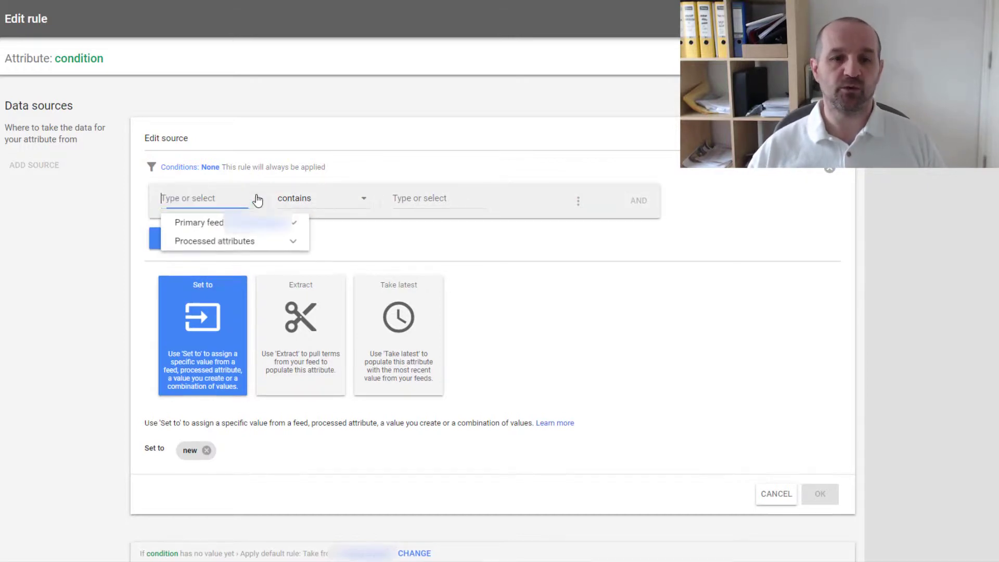
pyautogui.click(296, 229)
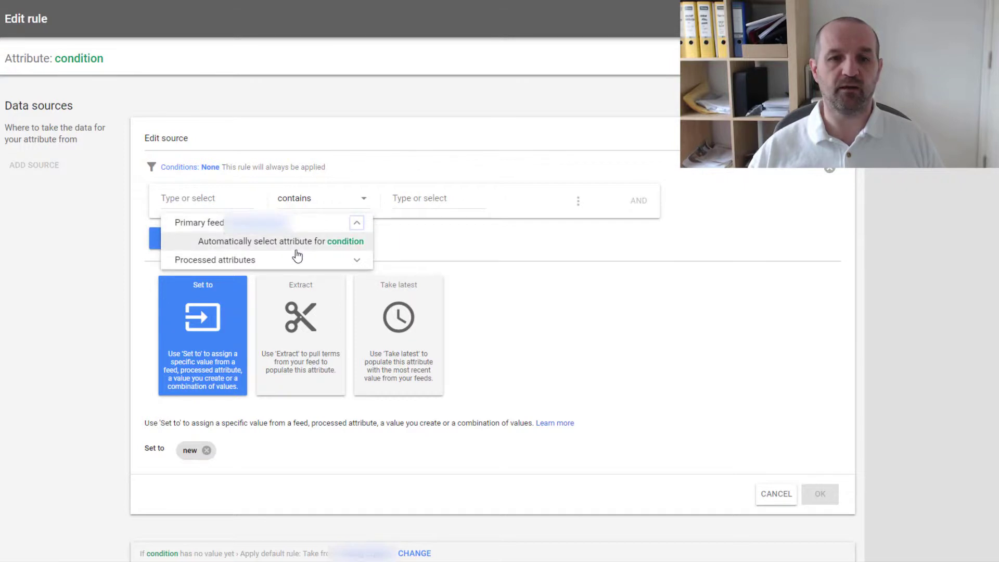
pyautogui.click(294, 243)
pyautogui.click(328, 204)
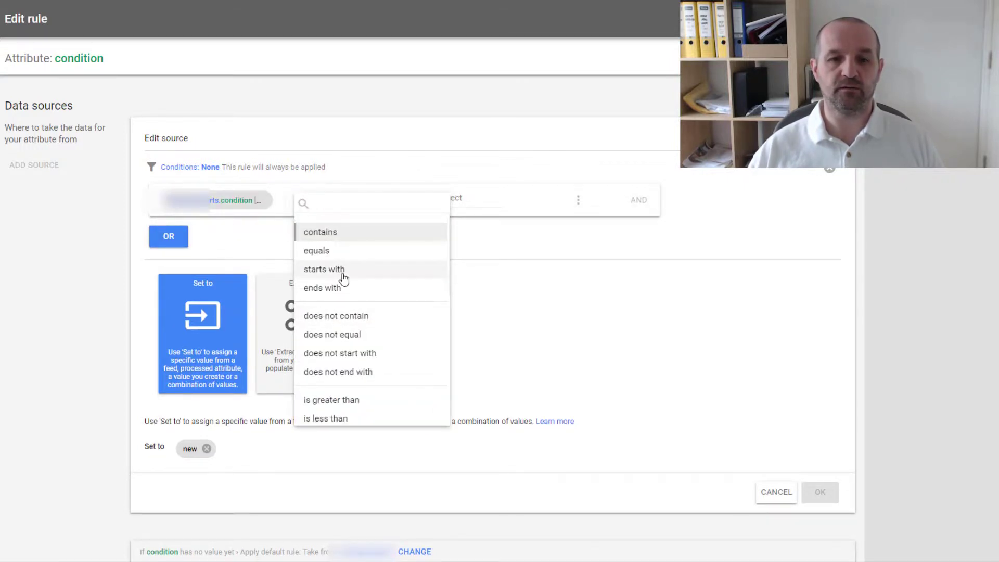
pyautogui.scroll(-3, 344, 279)
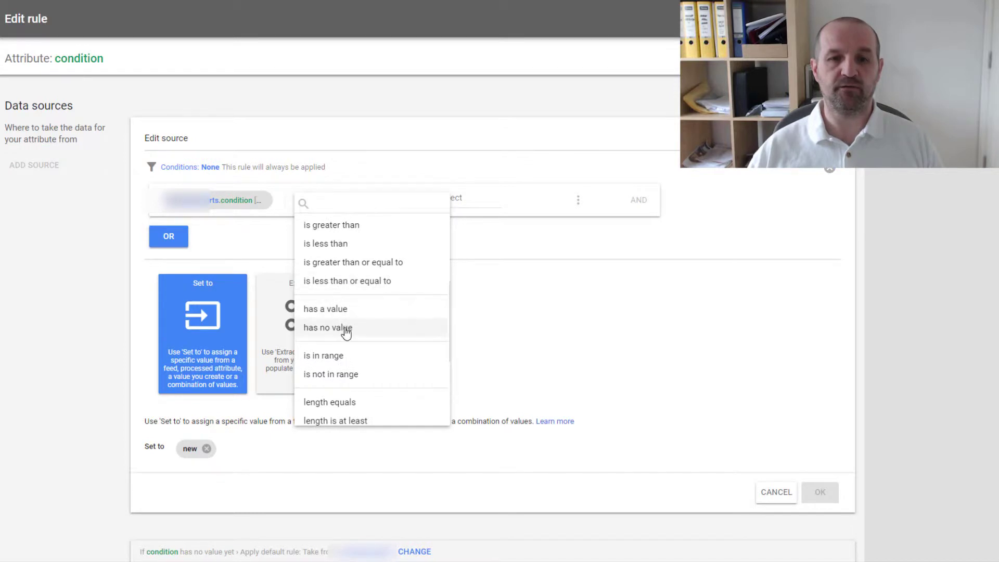
pyautogui.click(346, 328)
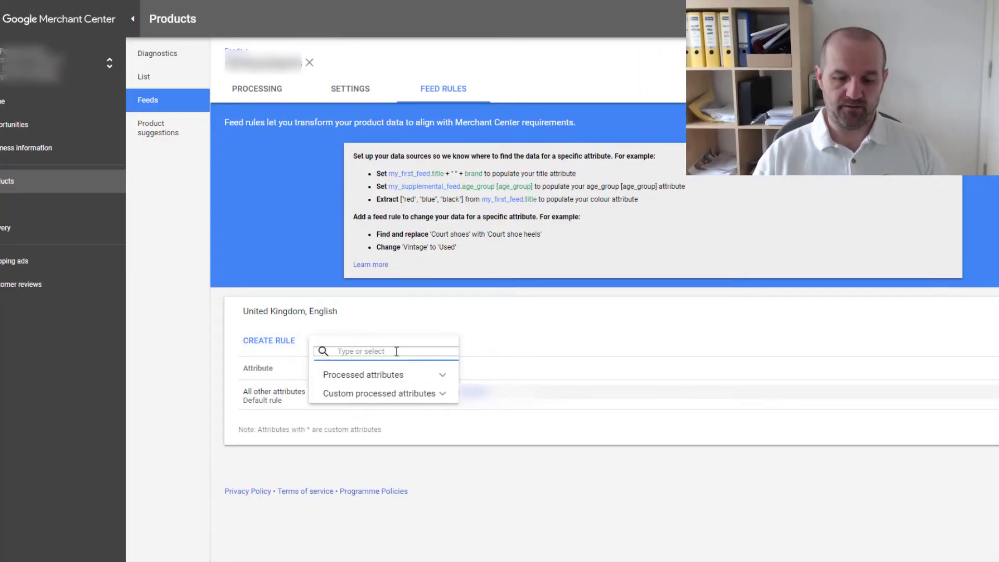
# - Create an identifier exists rule conditioned on gtin having no value
pyautogui.write('ide')
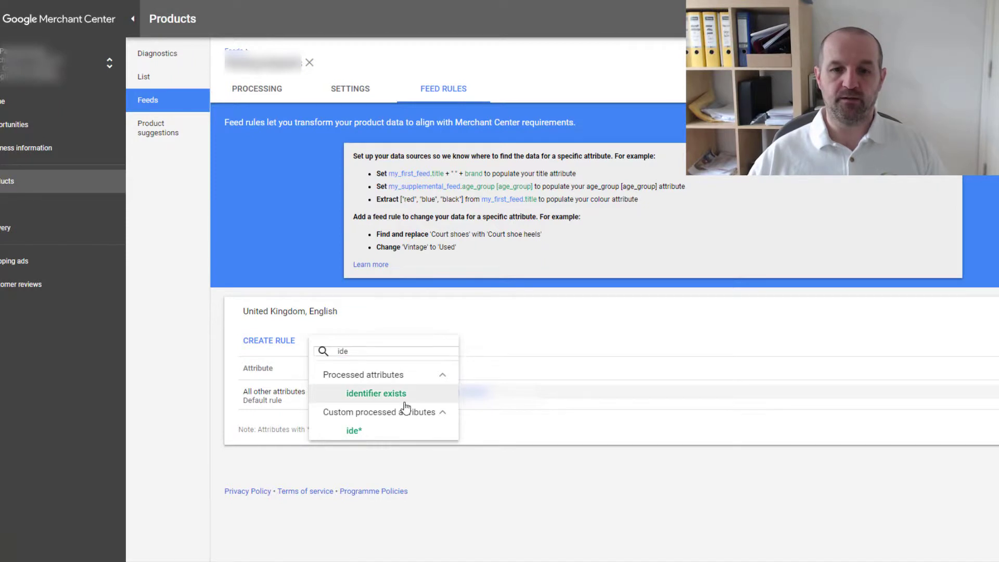
pyautogui.click(388, 394)
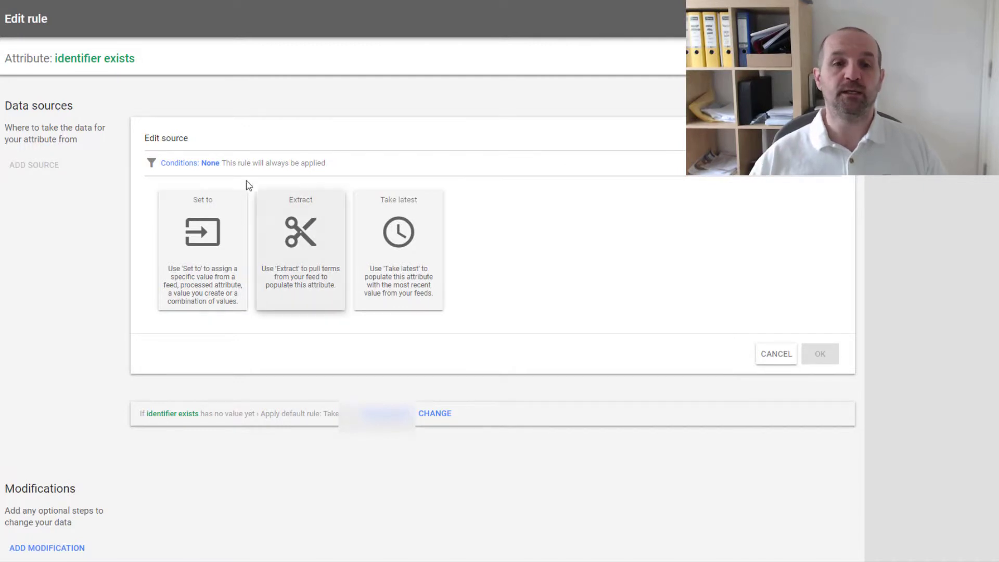
pyautogui.click(208, 165)
pyautogui.click(204, 197)
pyautogui.write('gtin')
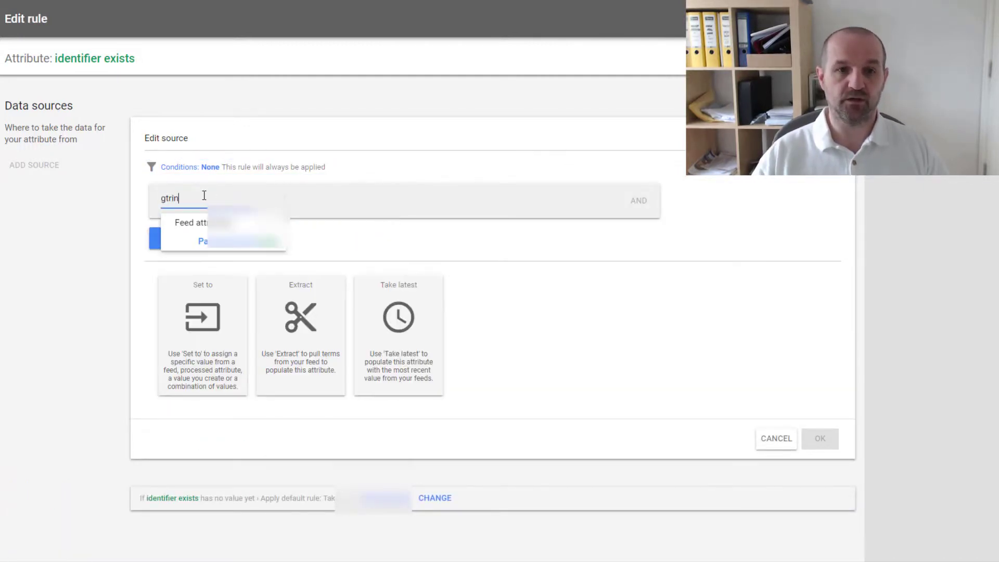
pyautogui.press('BackSpace')
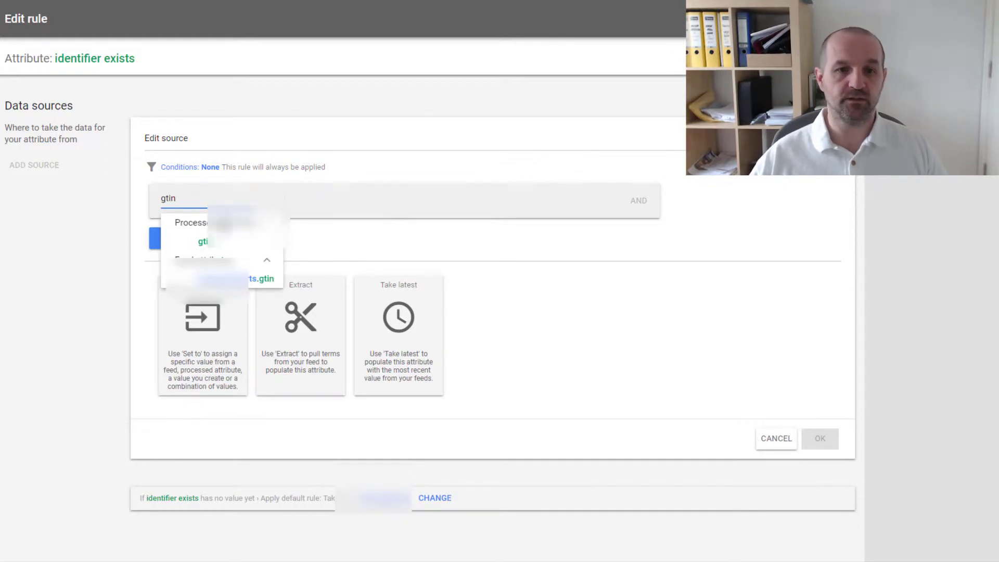
pyautogui.write('n')
pyautogui.click(220, 244)
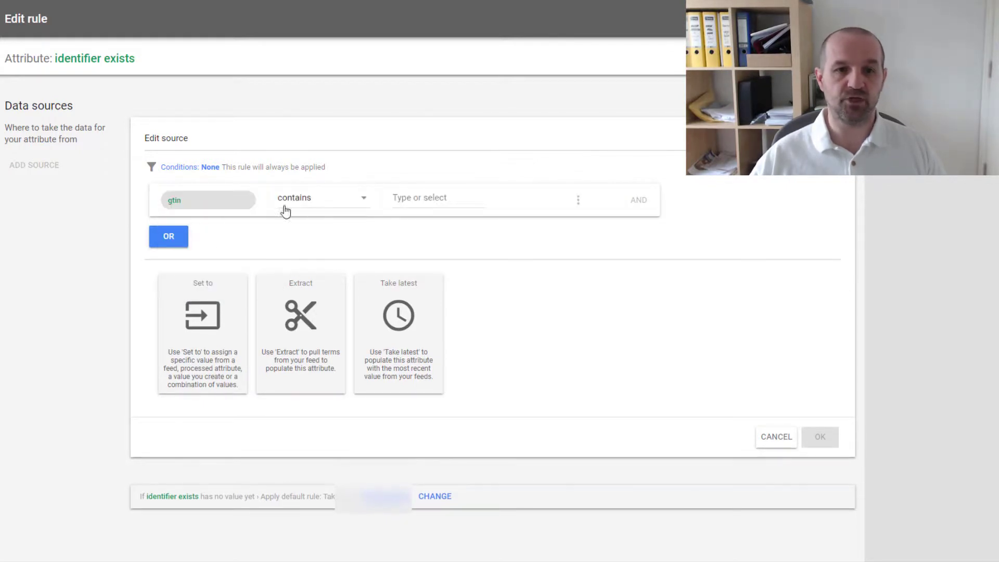
pyautogui.click(323, 205)
pyautogui.scroll(-5, 356, 276)
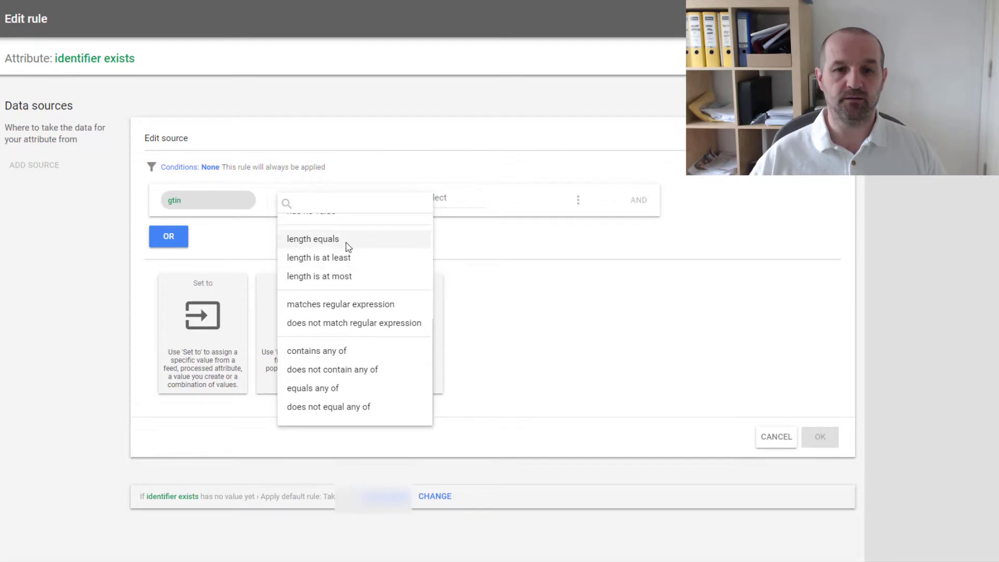
pyautogui.scroll(2, 346, 253)
pyautogui.click(335, 270)
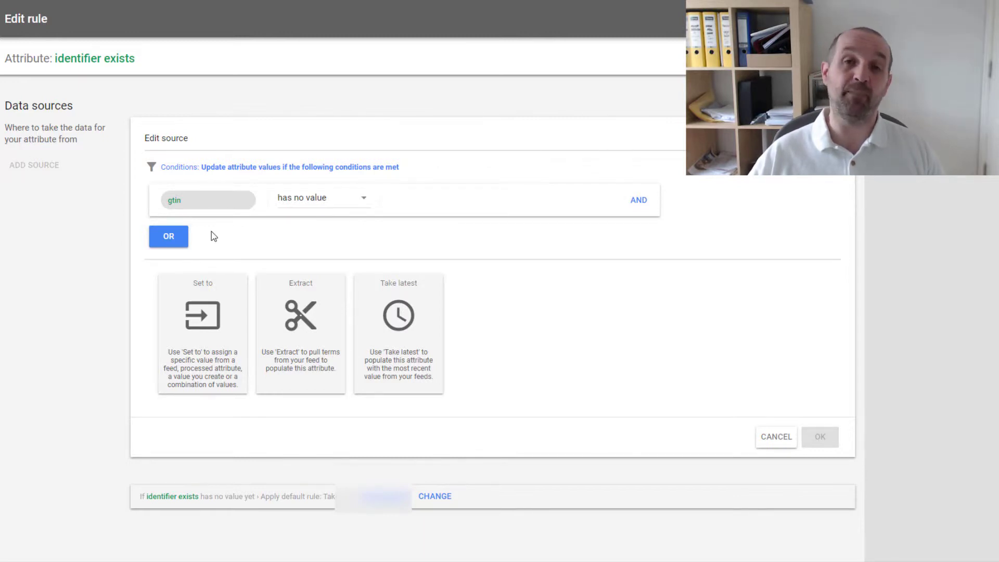
# - Set identifier exists to 'No' for those products
pyautogui.click(202, 333)
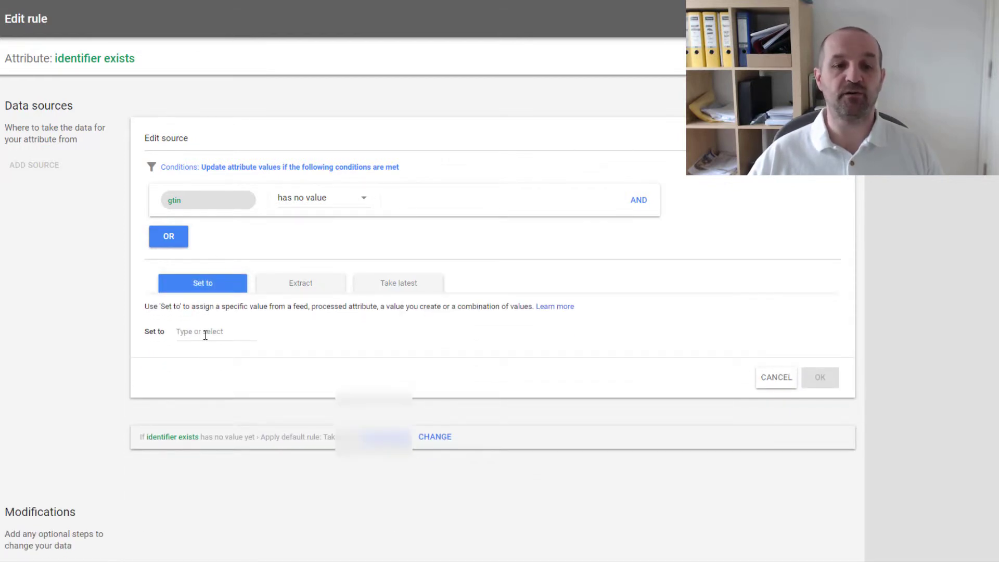
pyautogui.click(204, 334)
pyautogui.write('no')
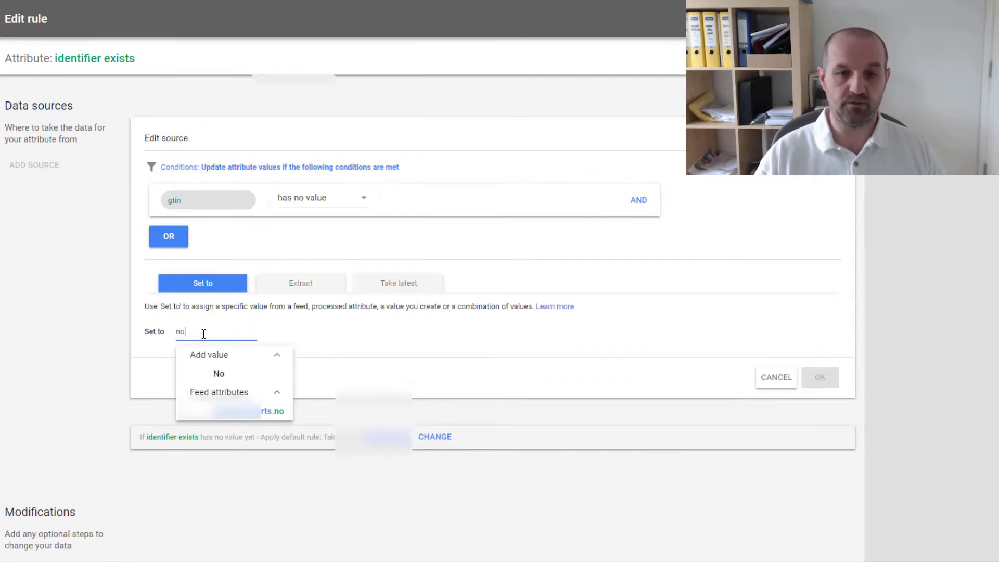
pyautogui.click(242, 376)
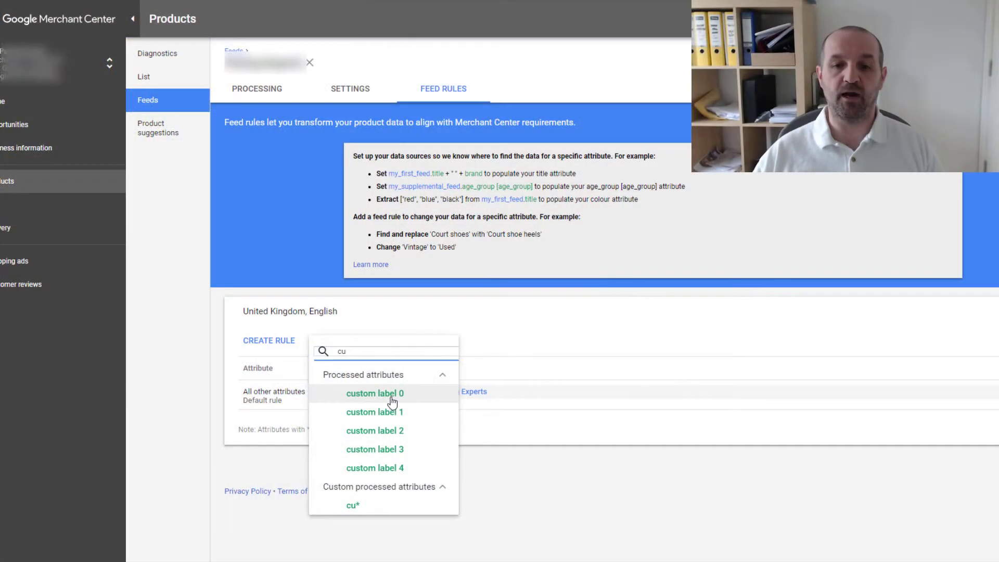
# - Open a new rule for custom label 0
pyautogui.click(391, 397)
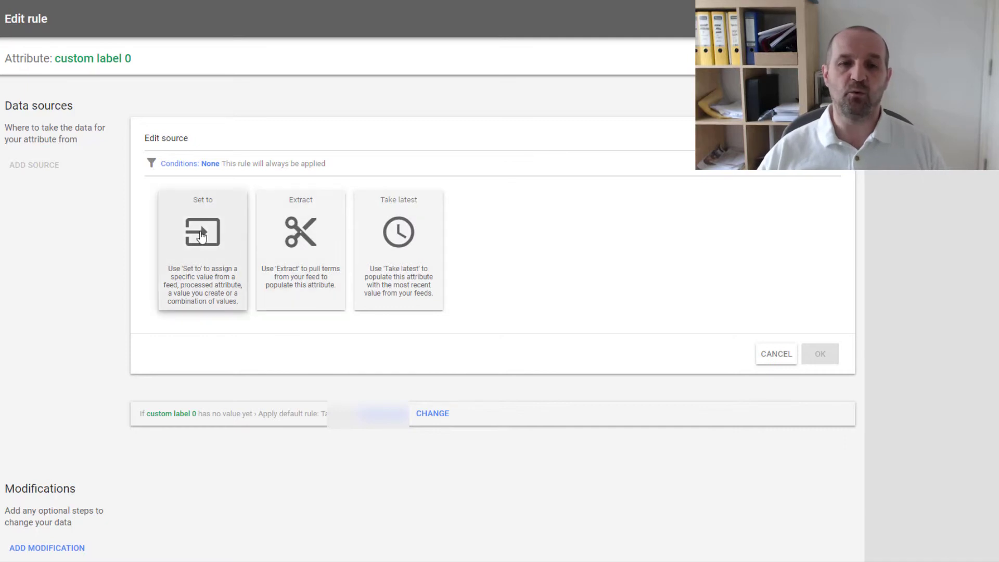
# - Add the condition 'id contains xyz' to the custom label 0 rule
pyautogui.click(209, 164)
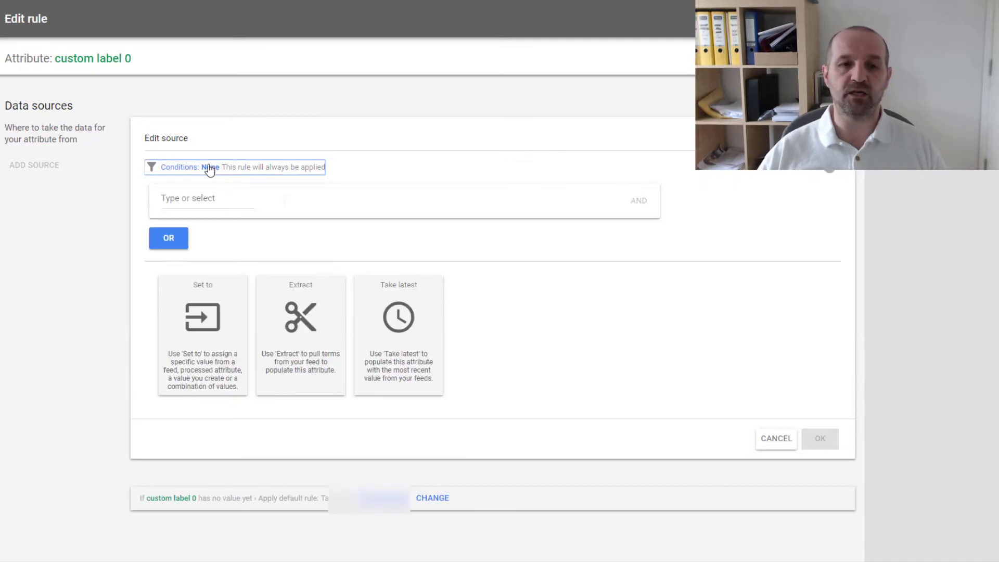
pyautogui.click(203, 198)
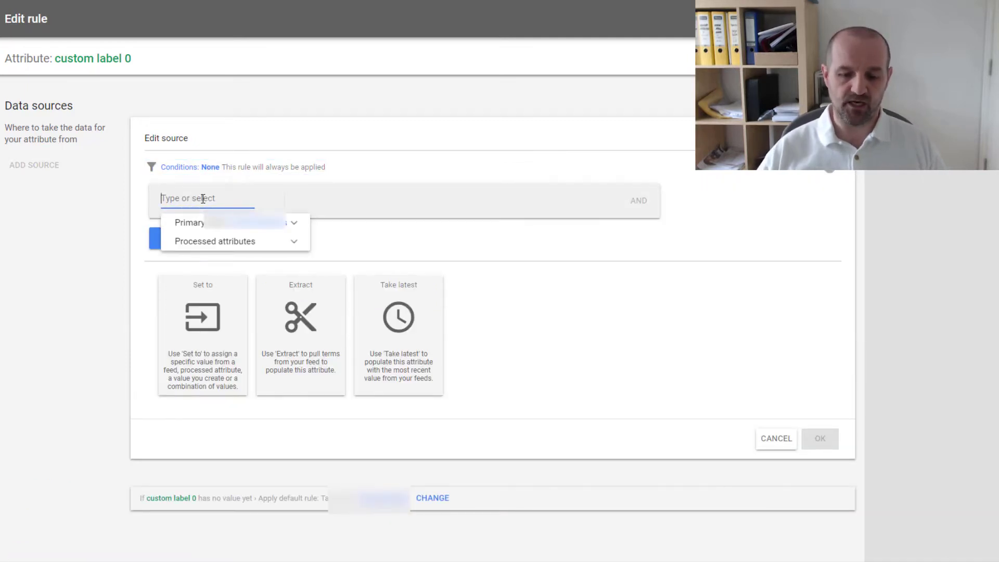
pyautogui.write('id')
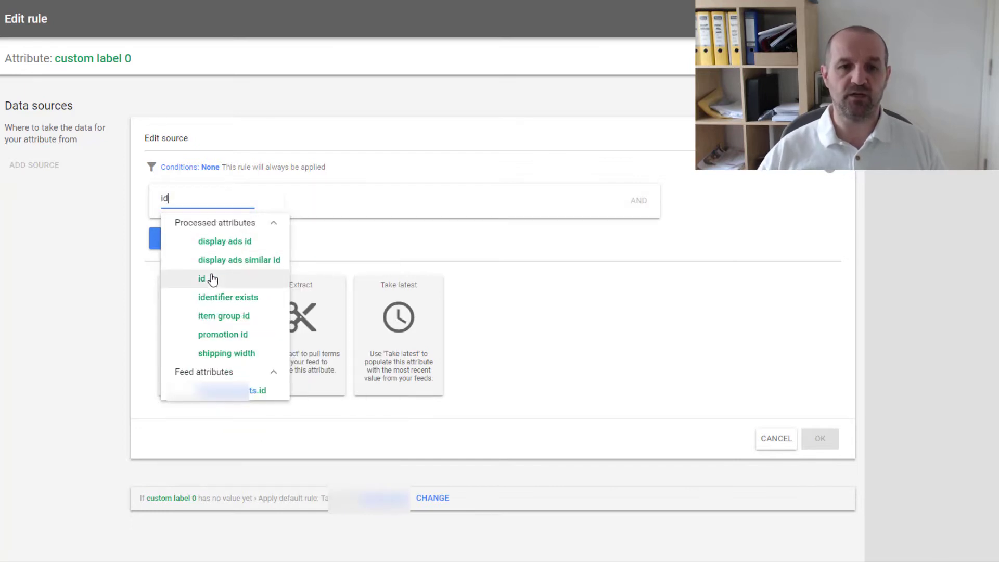
pyautogui.click(206, 278)
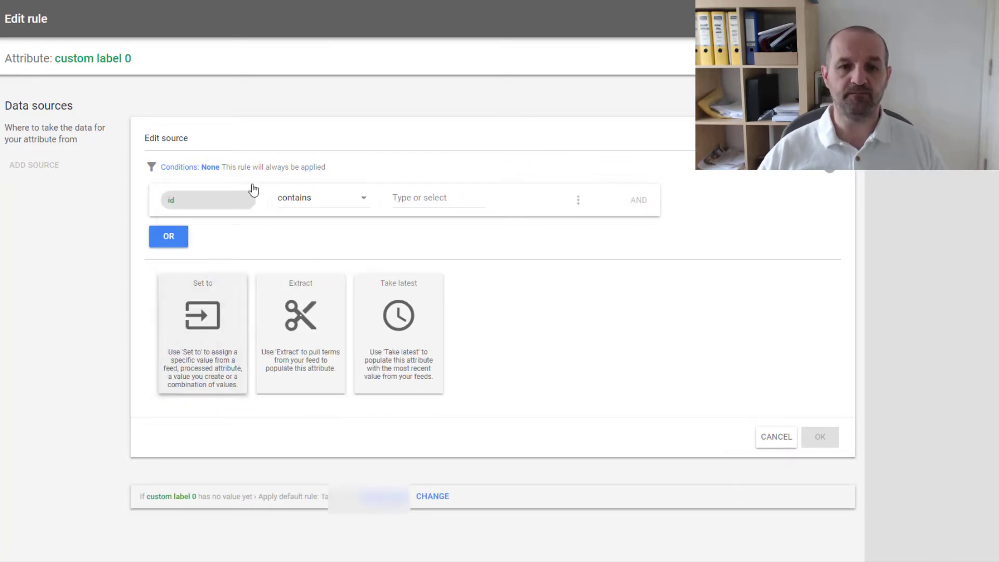
pyautogui.click(425, 197)
pyautogui.write('xyz')
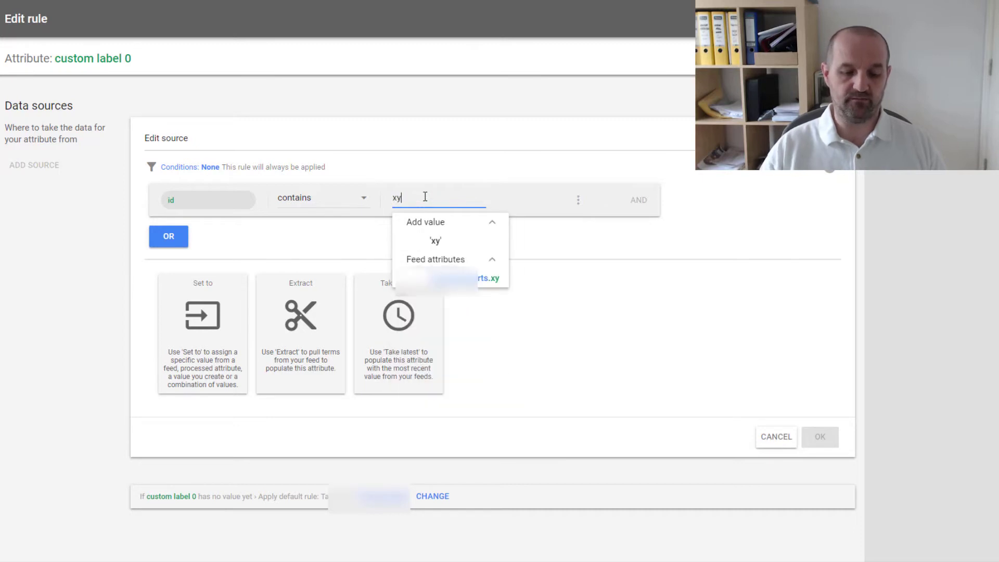
pyautogui.click(359, 236)
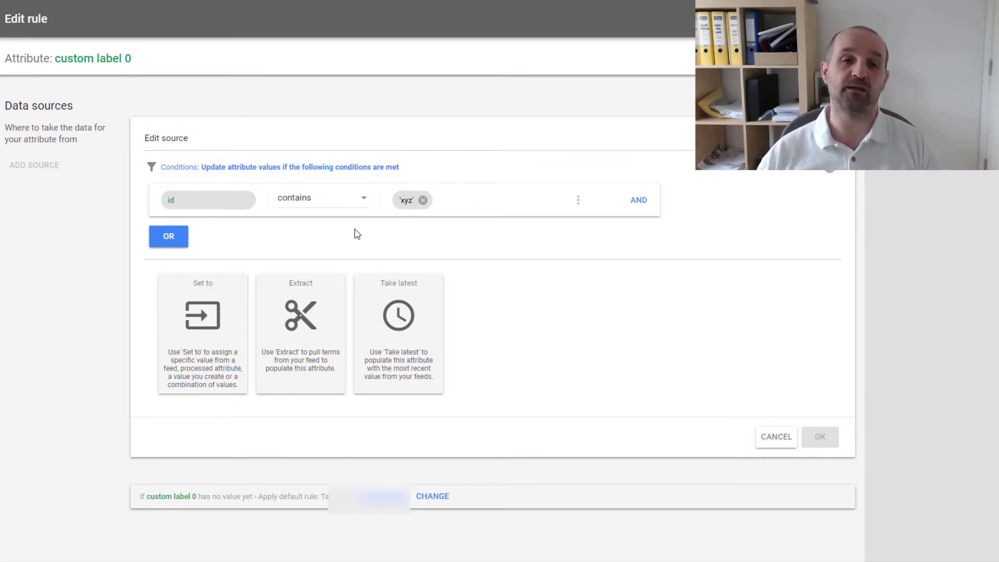
# - Add an OR condition 'id contains 123' to the custom label 0 rule
pyautogui.click(182, 237)
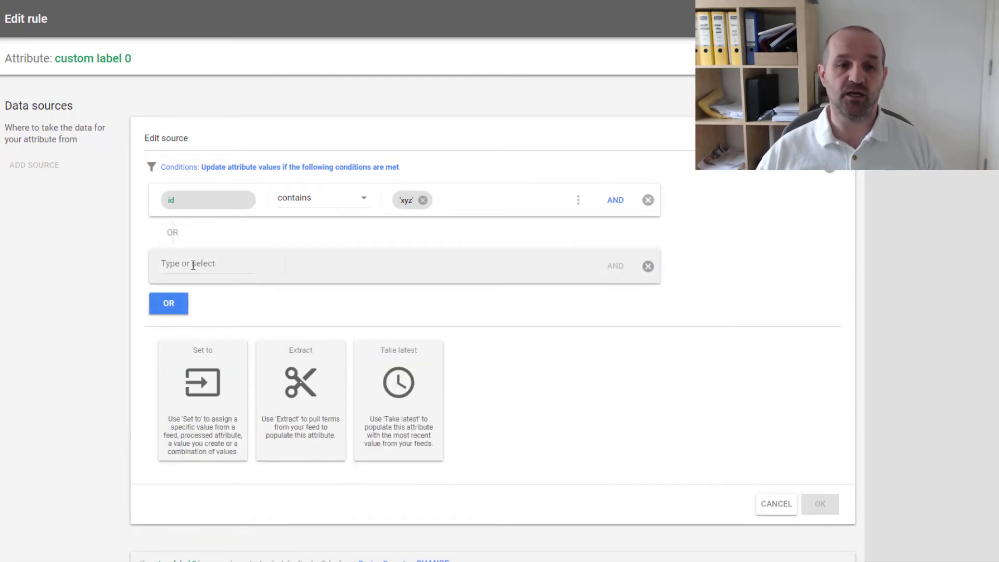
pyautogui.click(193, 265)
pyautogui.write('id')
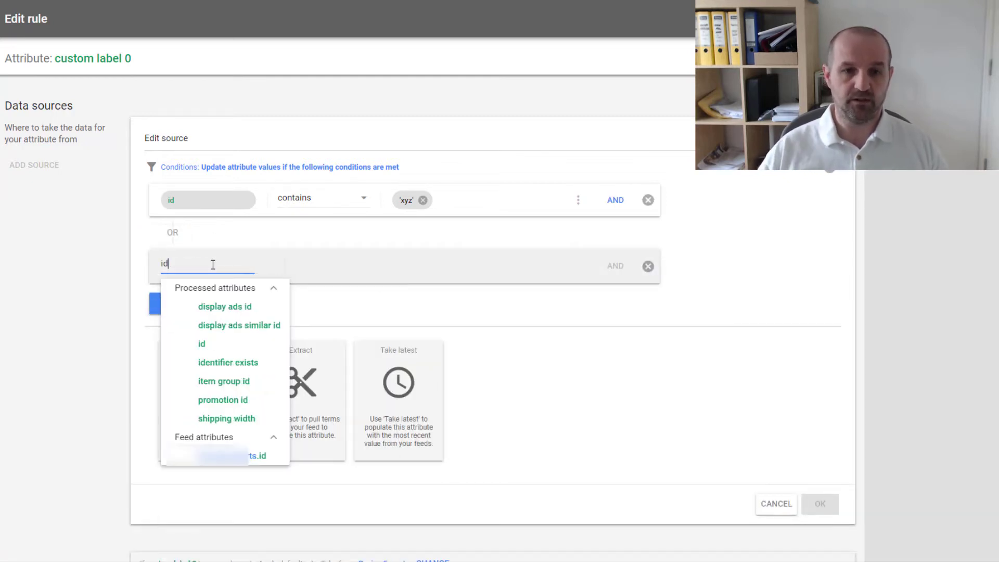
pyautogui.click(237, 348)
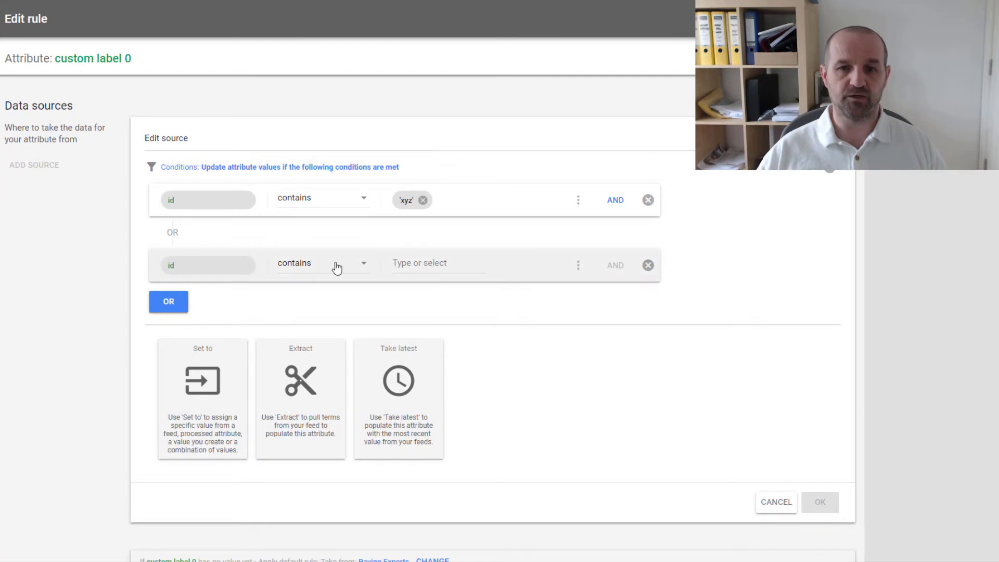
pyautogui.click(427, 264)
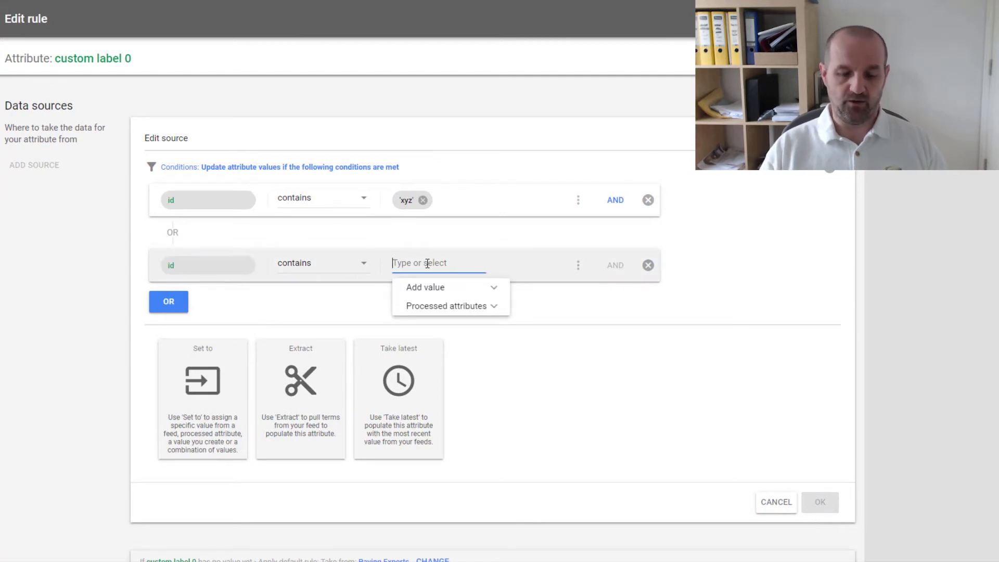
pyautogui.write('123')
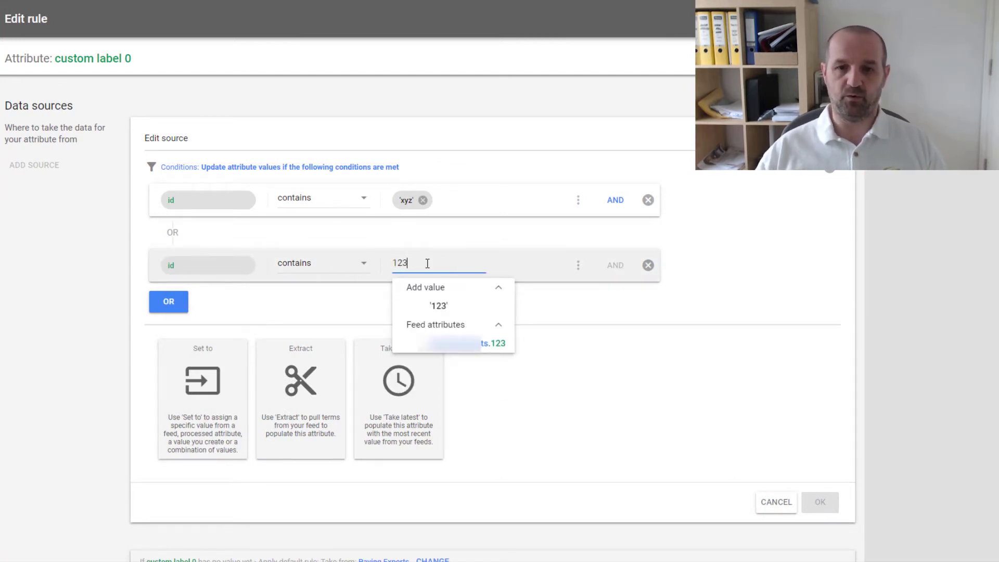
pyautogui.click(441, 310)
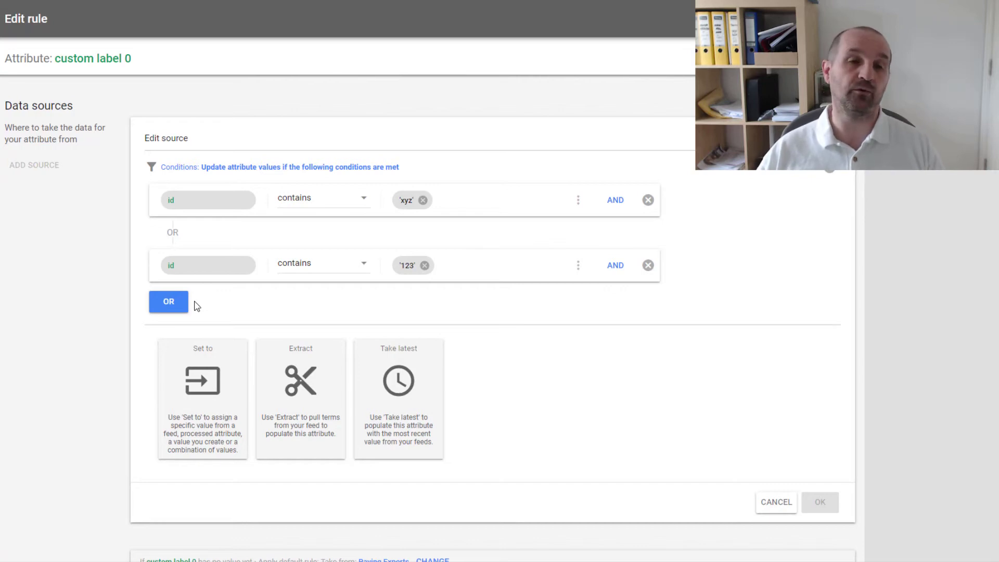
# - Set custom label 0 to the fixed value 'Do Not Advertise'
pyautogui.click(206, 374)
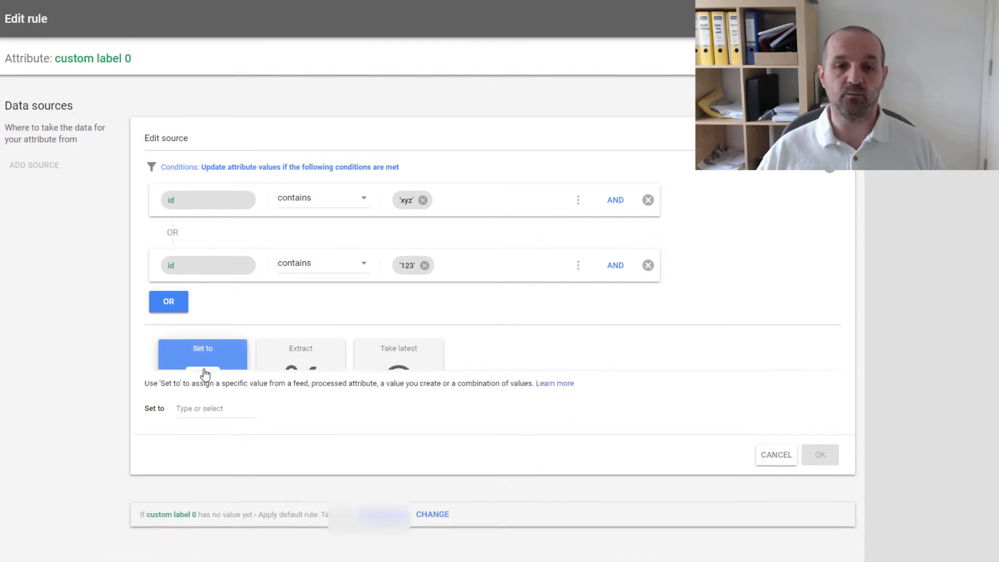
pyautogui.click(217, 396)
pyautogui.write('Do No')
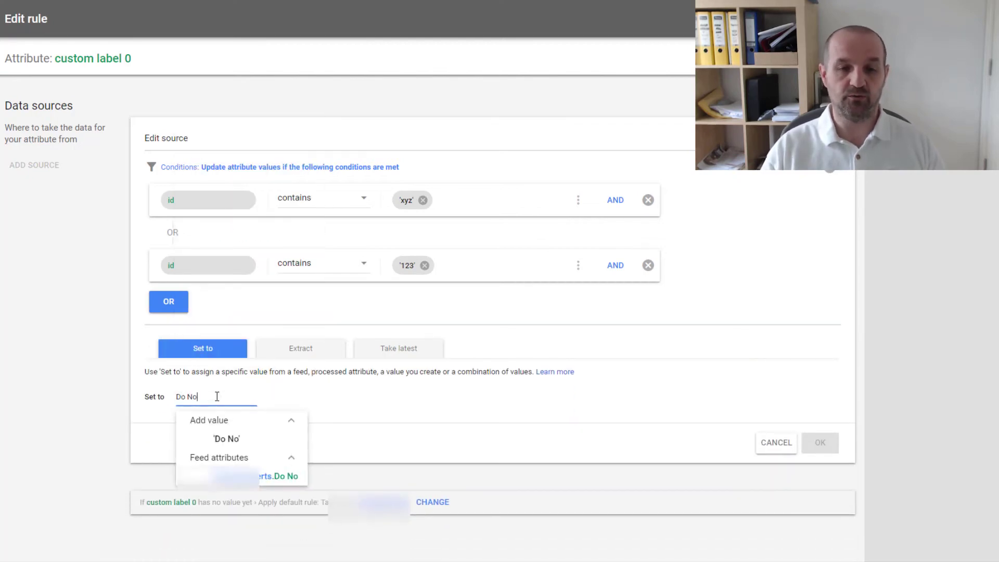
pyautogui.write('t Advertise')
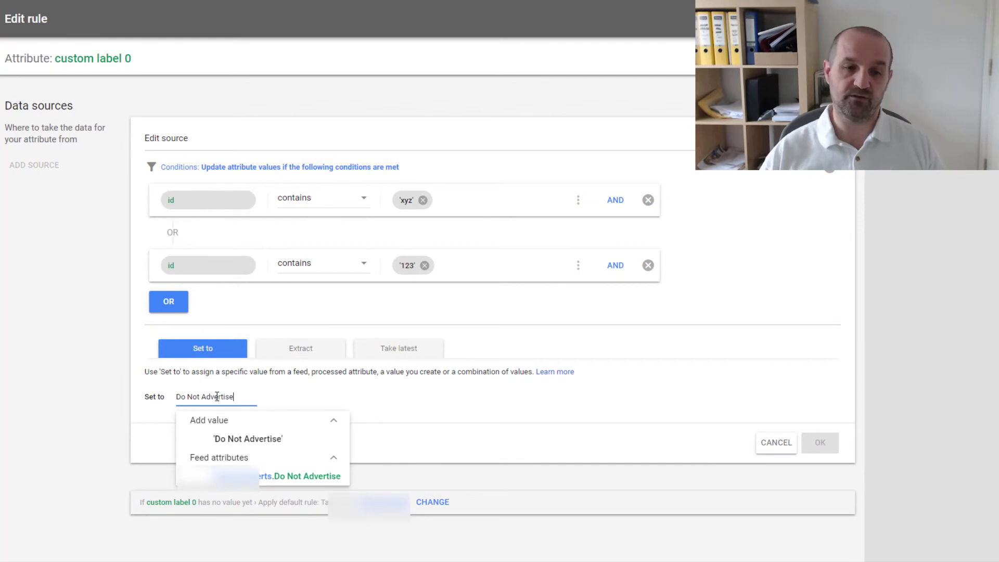
pyautogui.click(283, 441)
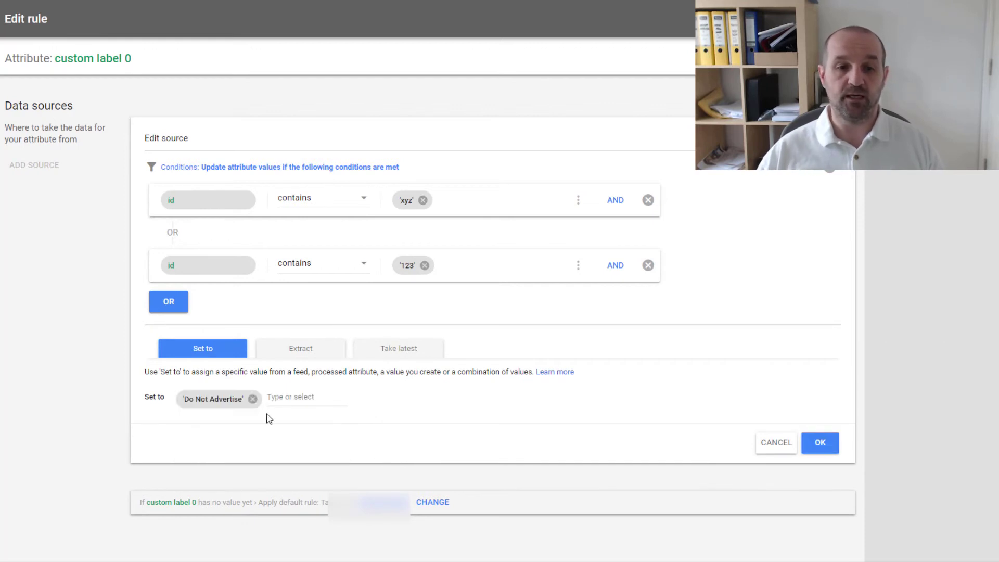